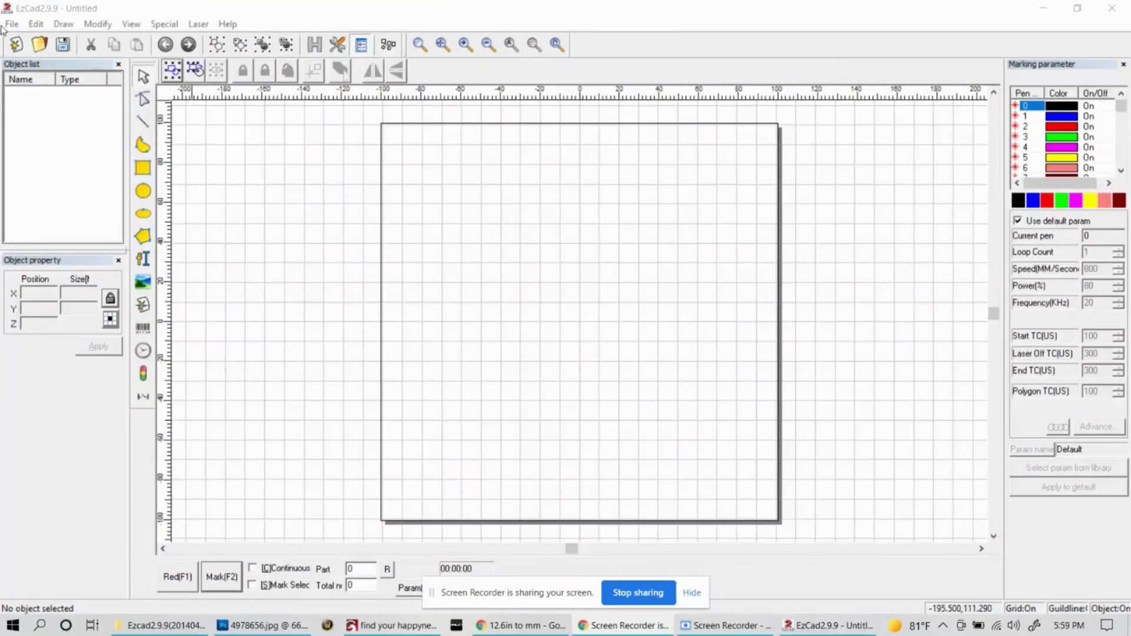
# Import logo.ai as a vector file so the LaserBeast Lab emblem sits at 0,0
pyautogui.click(12, 25)
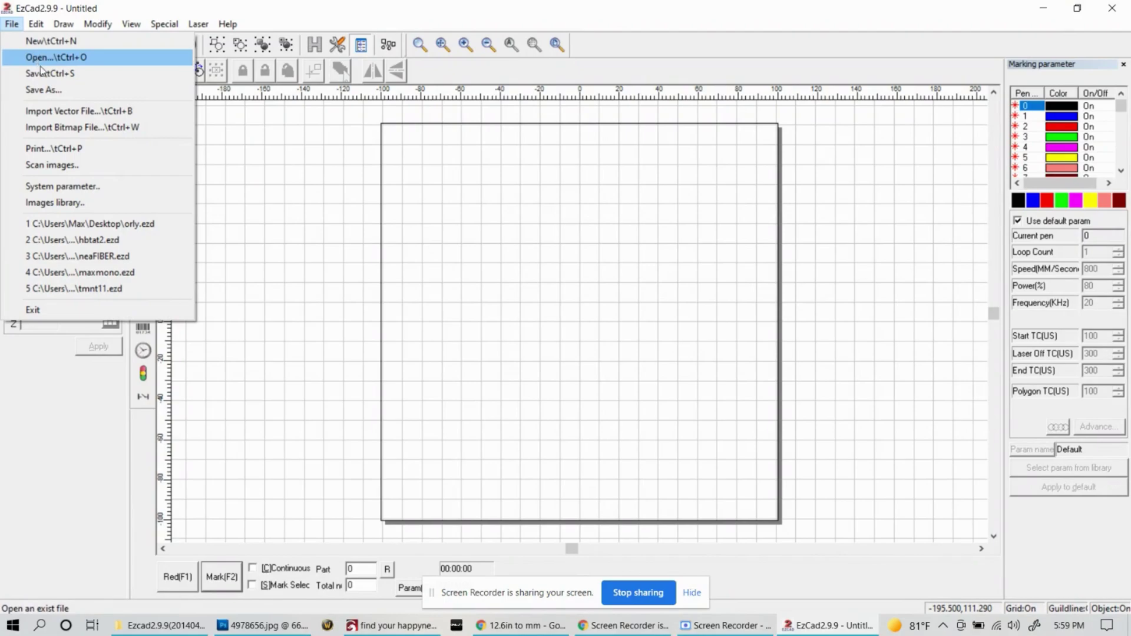
pyautogui.click(99, 118)
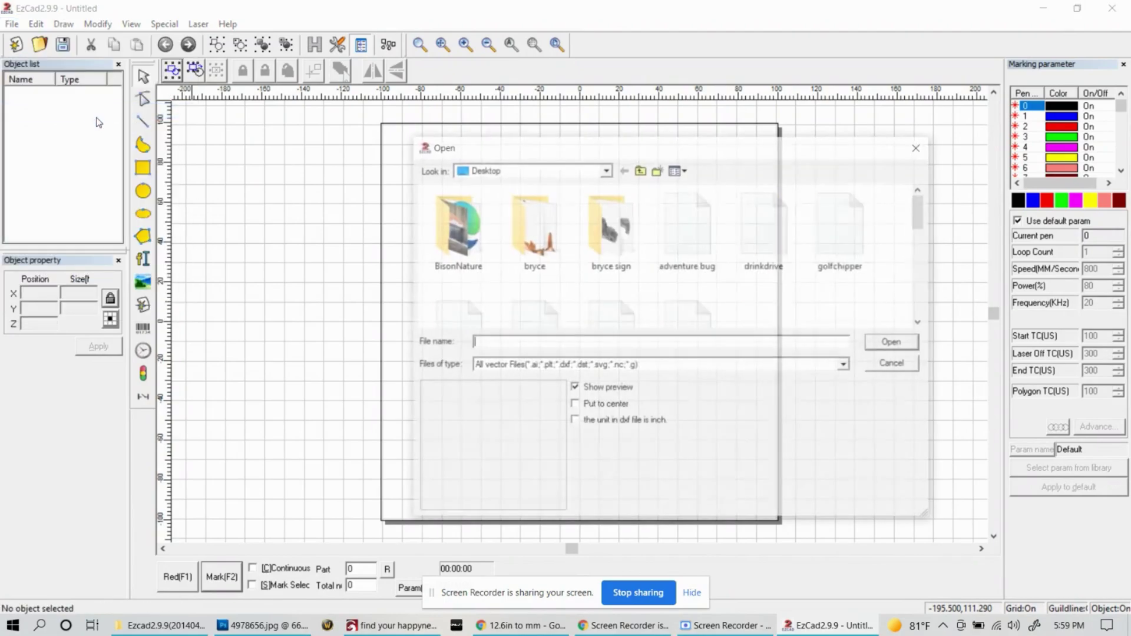
pyautogui.scroll(-1, 543, 243)
pyautogui.scroll(-5, 544, 243)
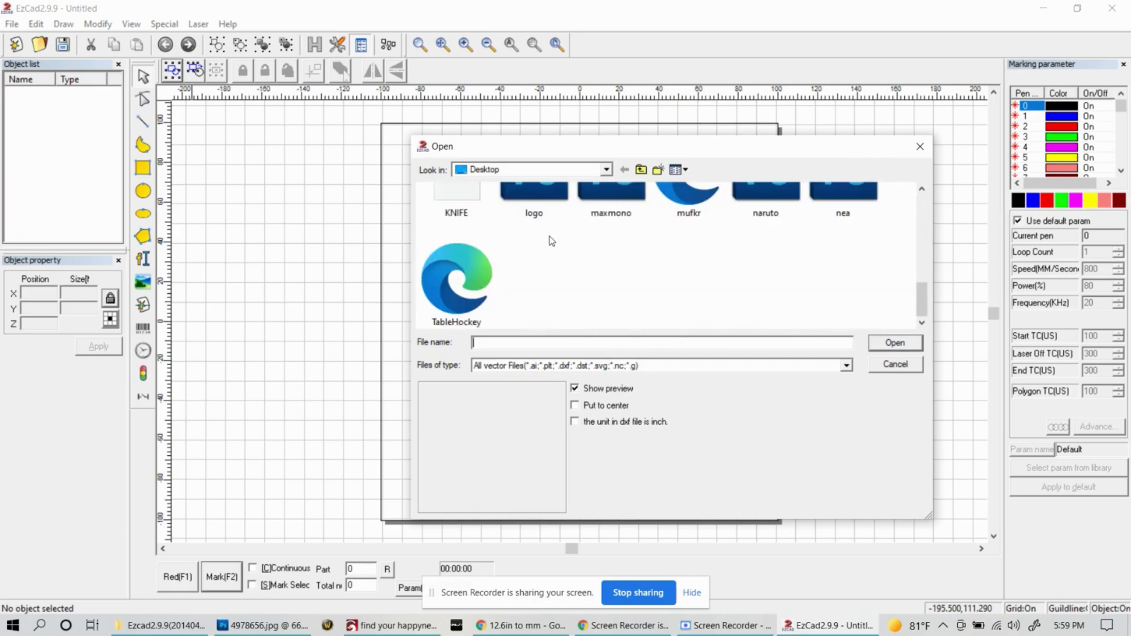
pyautogui.doubleClick(543, 204)
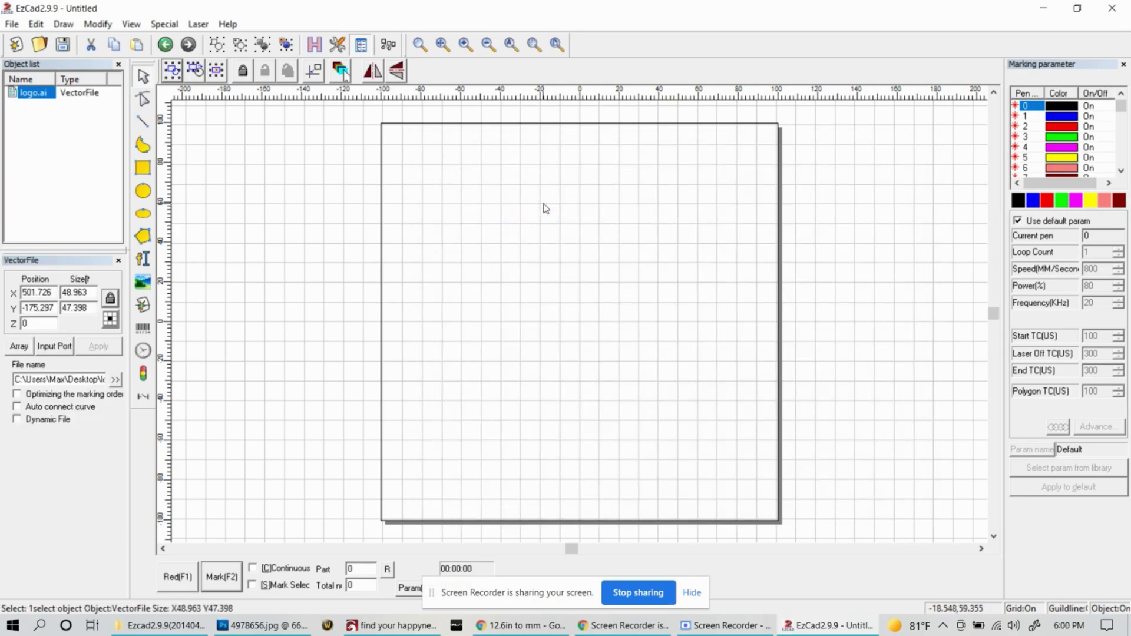
pyautogui.scroll(1, 532, 233)
pyautogui.scroll(-2, 533, 235)
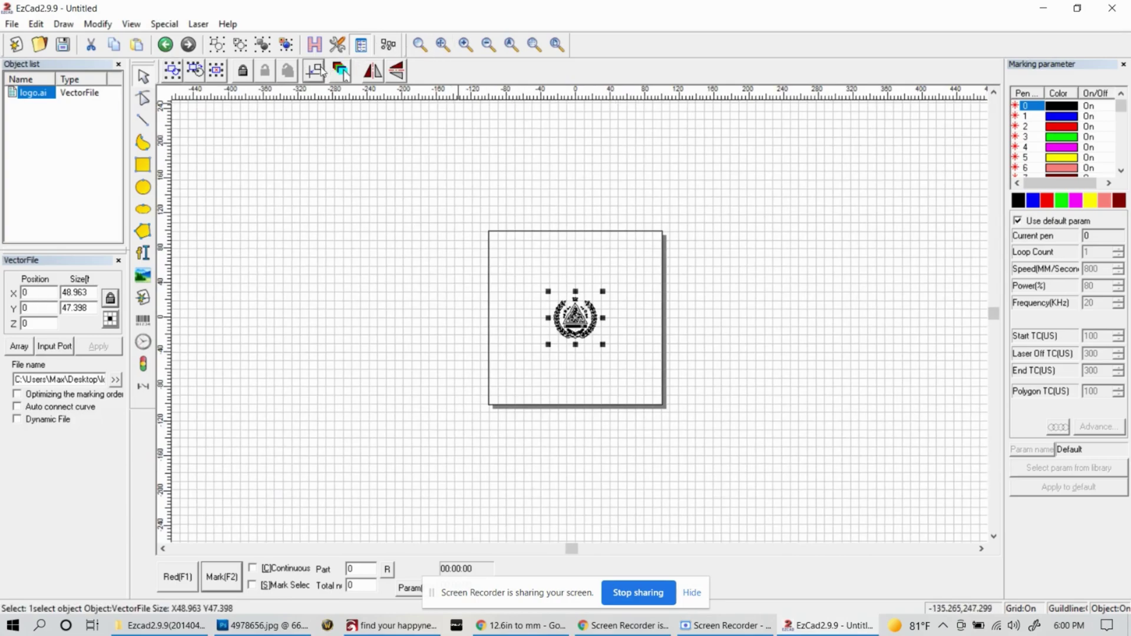
pyautogui.scroll(4, 461, 318)
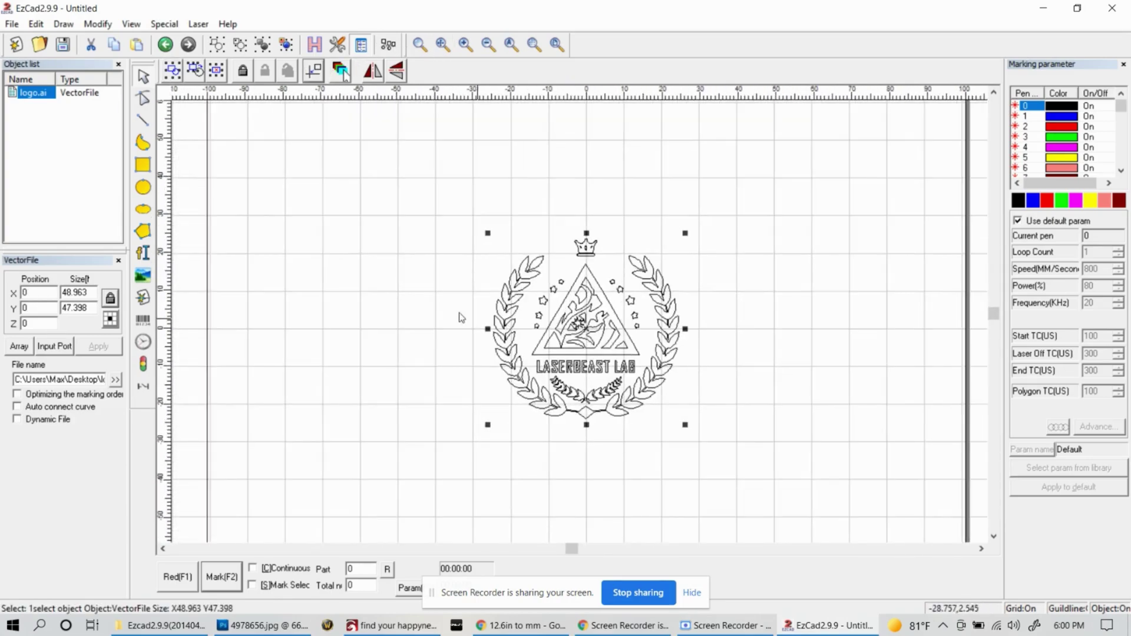
# Hatch the logo with Hatch1 at 0.05 mm line spacing and 0° angle
pyautogui.click(314, 47)
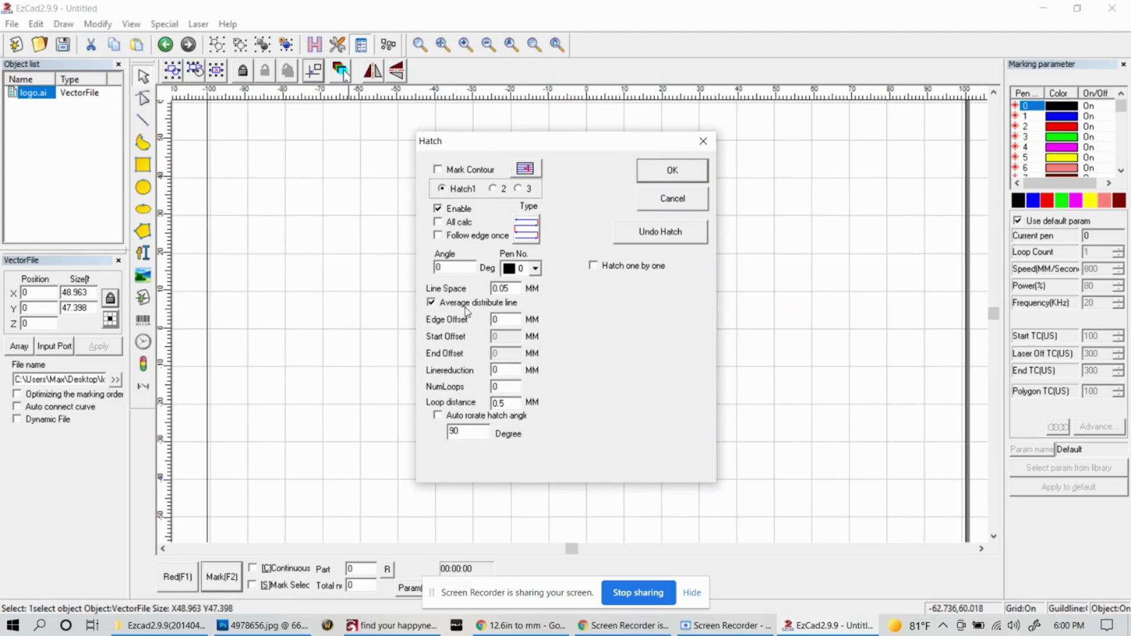
pyautogui.click(653, 171)
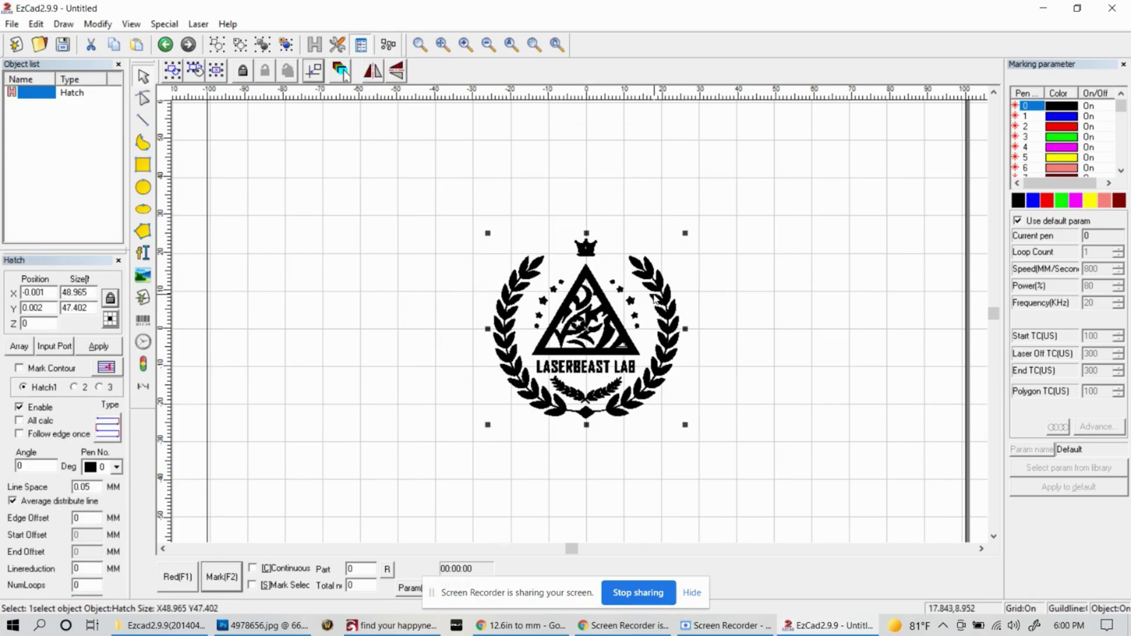
# Rotate the logo 90°, shrink it to 38.728 × 40.002 and shift it to X 26.756
pyautogui.moveTo(687, 231); pyautogui.dragTo(430, 185)
pyautogui.click(787, 326)
pyautogui.scroll(2, 675, 371)
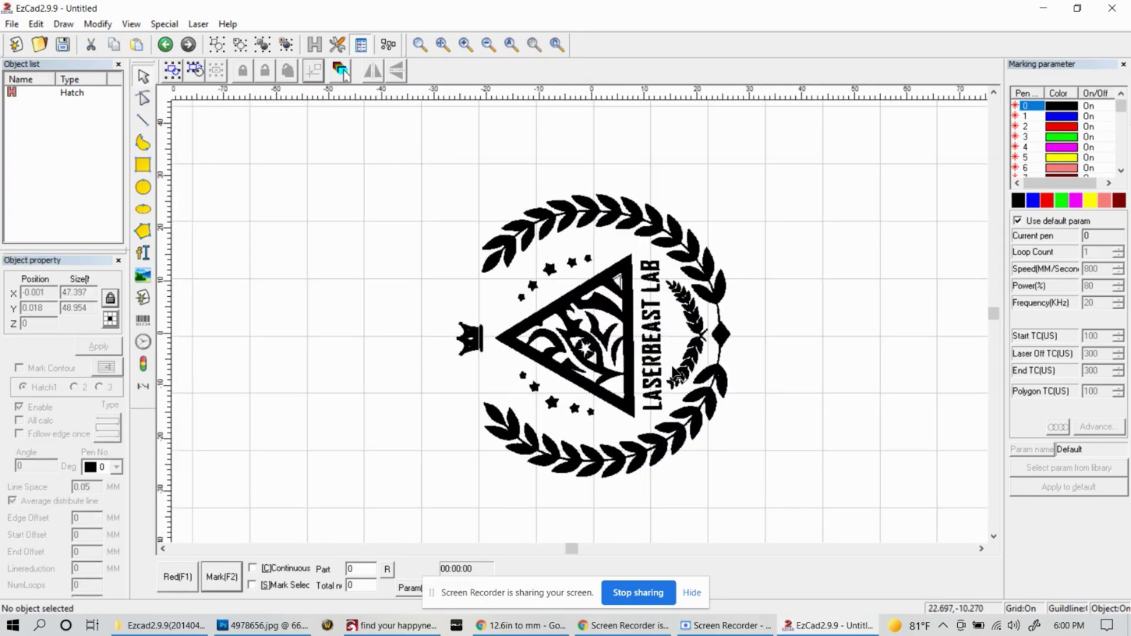
pyautogui.scroll(-2, 676, 375)
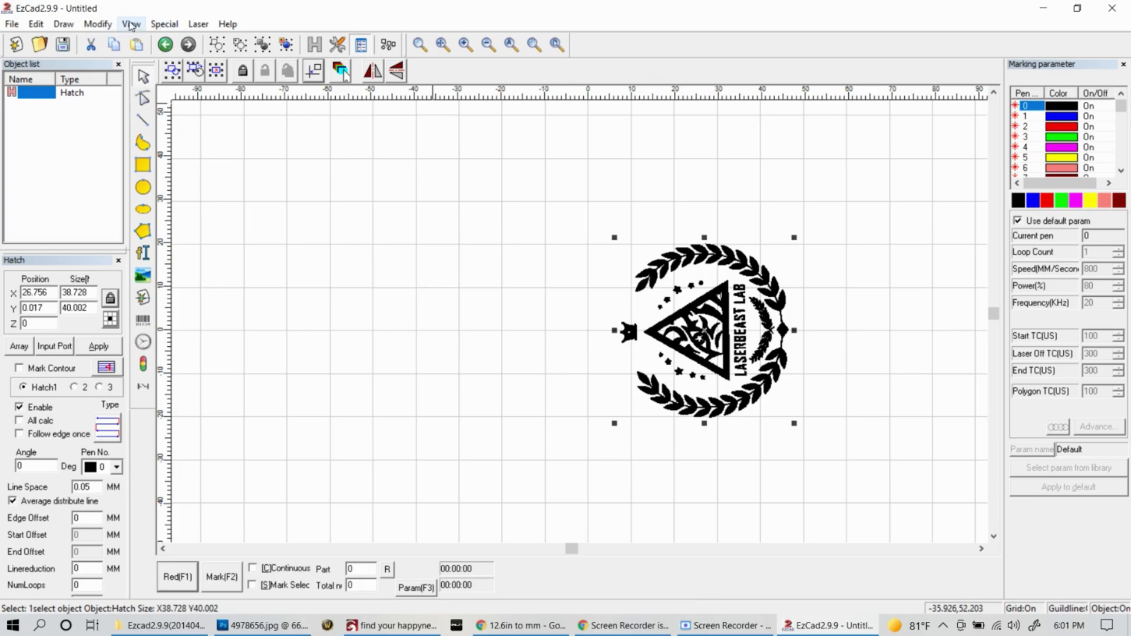
# Set up RotaryMark for the logo with Distance per 5.00 and split size 0.100
pyautogui.click(196, 24)
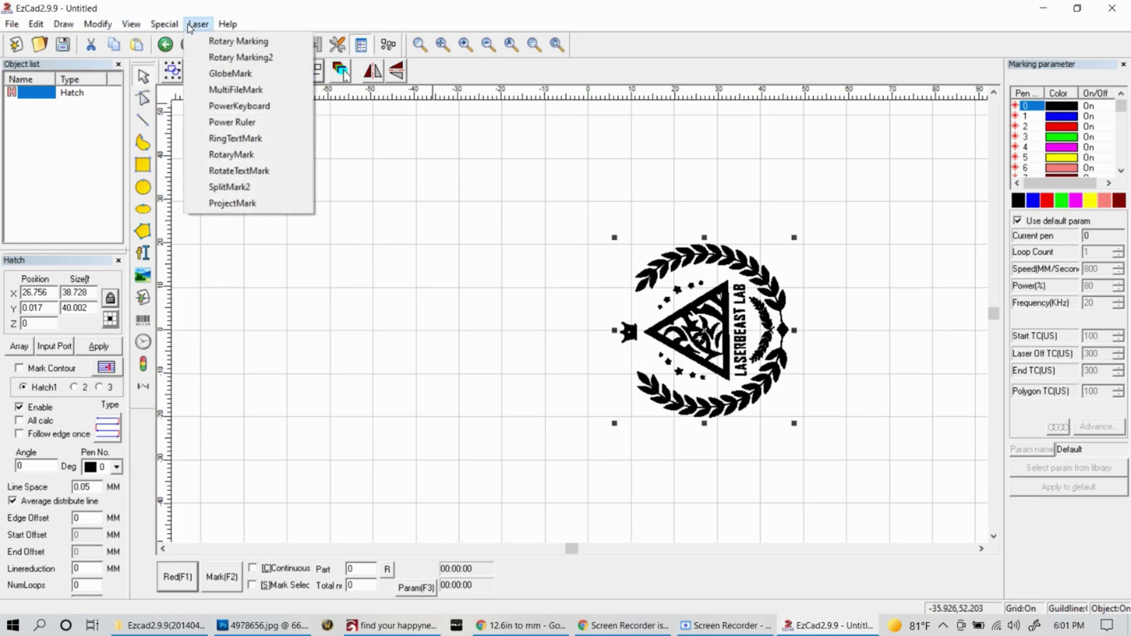
pyautogui.click(231, 155)
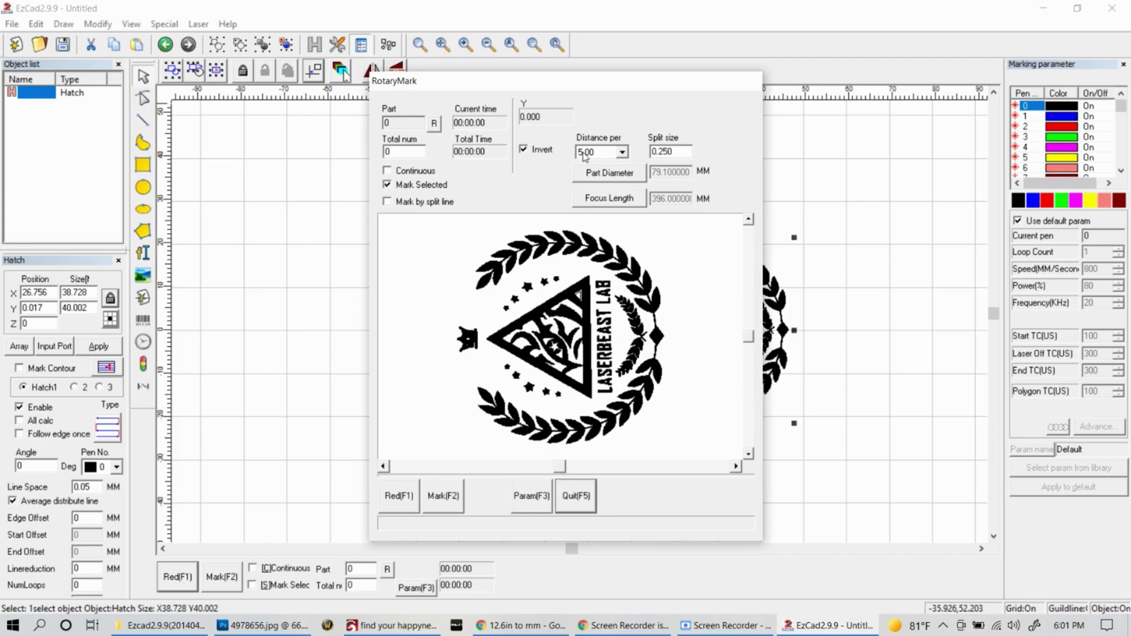
pyautogui.click(622, 153)
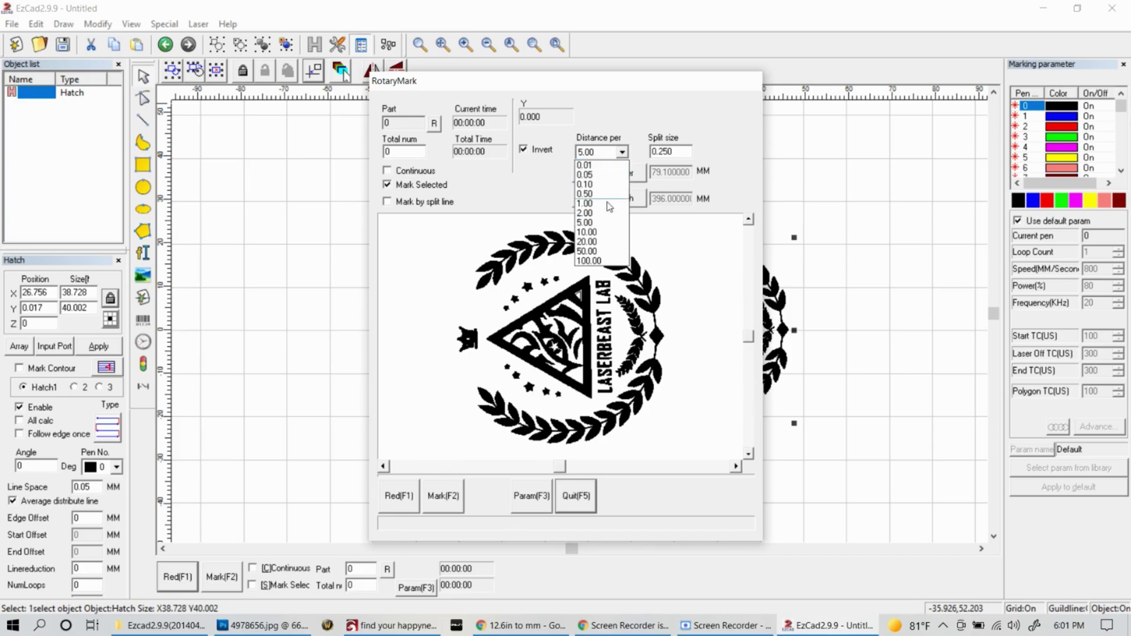
pyautogui.click(598, 223)
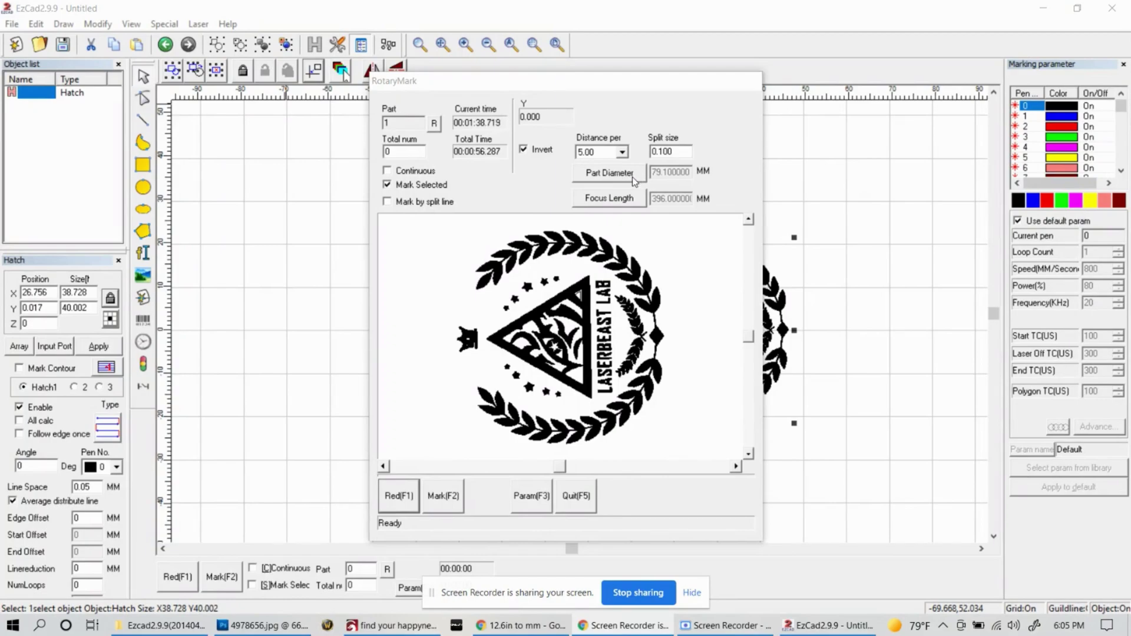
# Set the part diameter to 73 mm and run a red-light preview
pyautogui.click(609, 173)
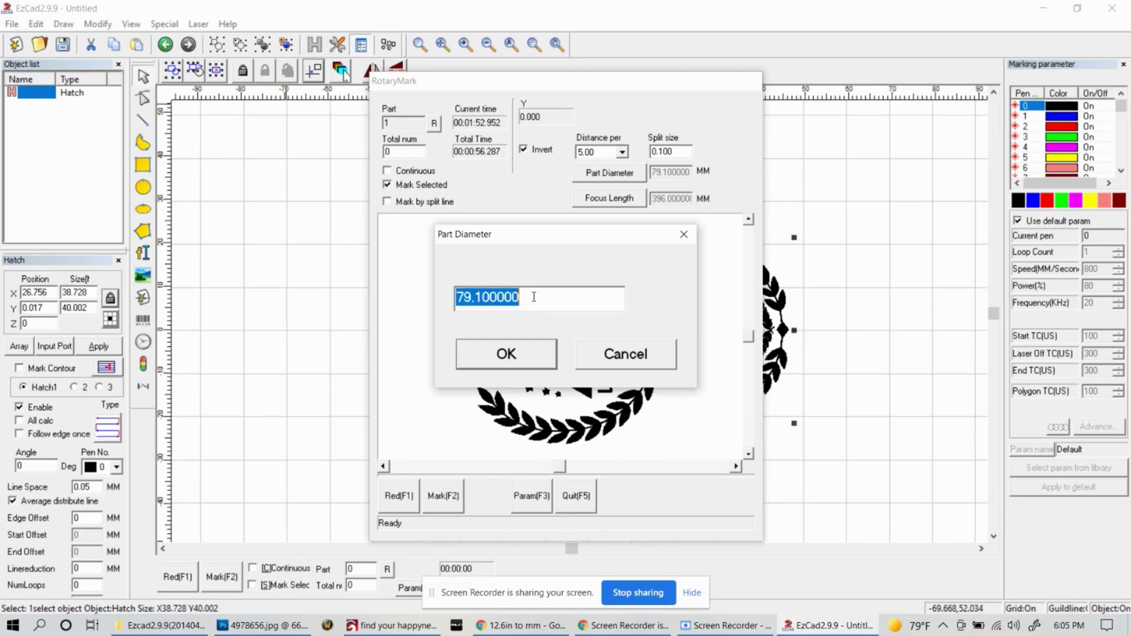
pyautogui.write('73')
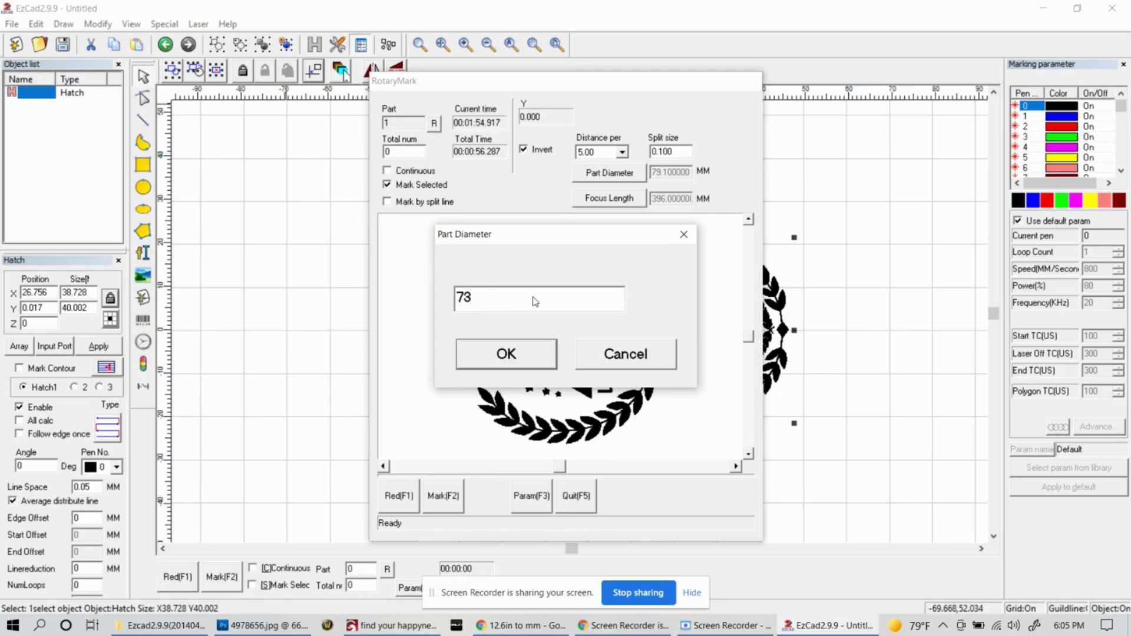
pyautogui.click(493, 348)
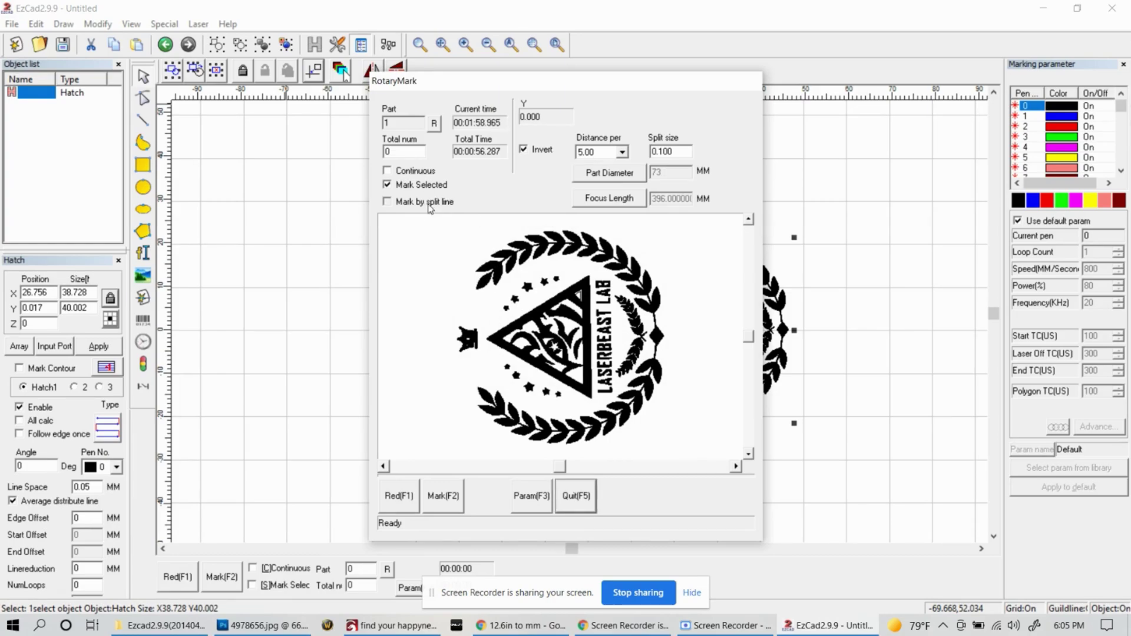
pyautogui.click(411, 498)
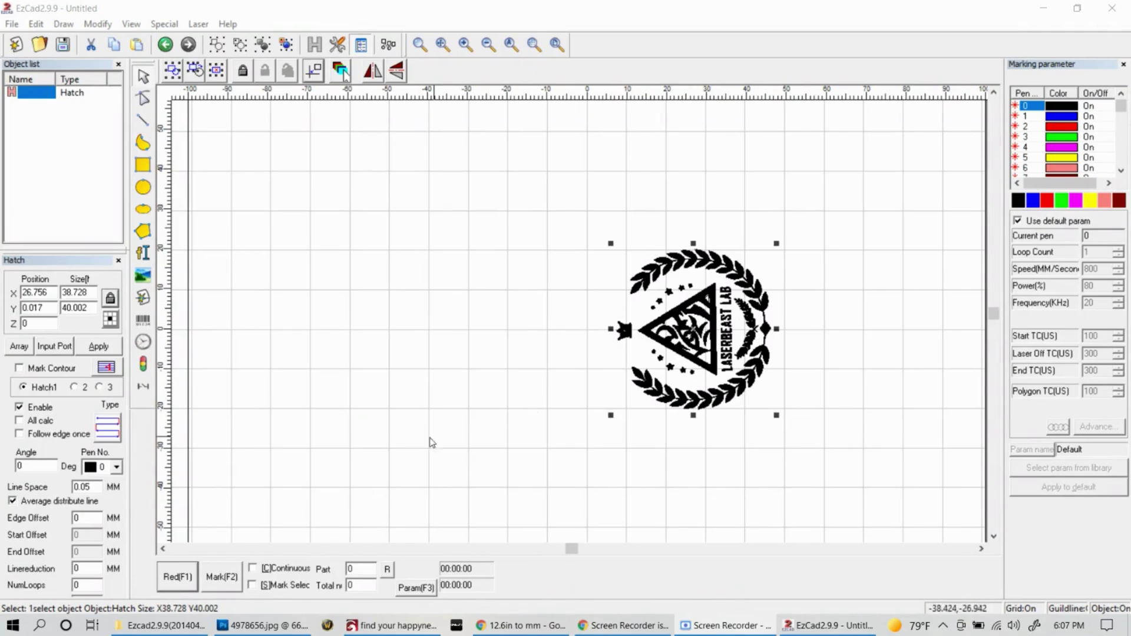
# Open SplitMark2 with part diameter 79.100 mm and jog the rotary axis forward one step
pyautogui.click(197, 24)
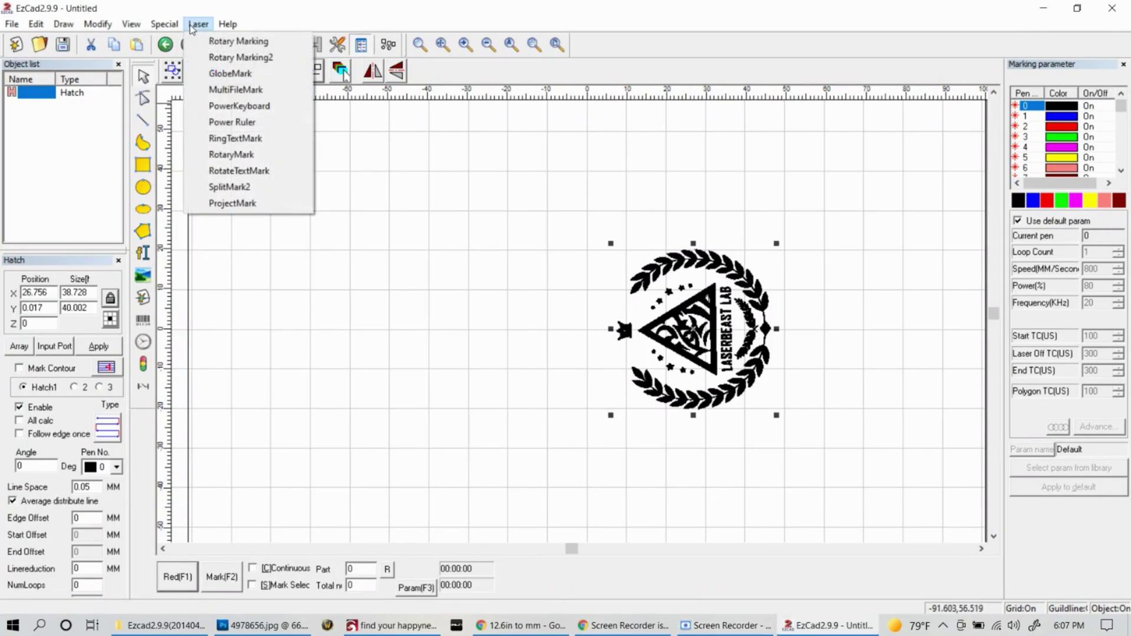
pyautogui.click(230, 188)
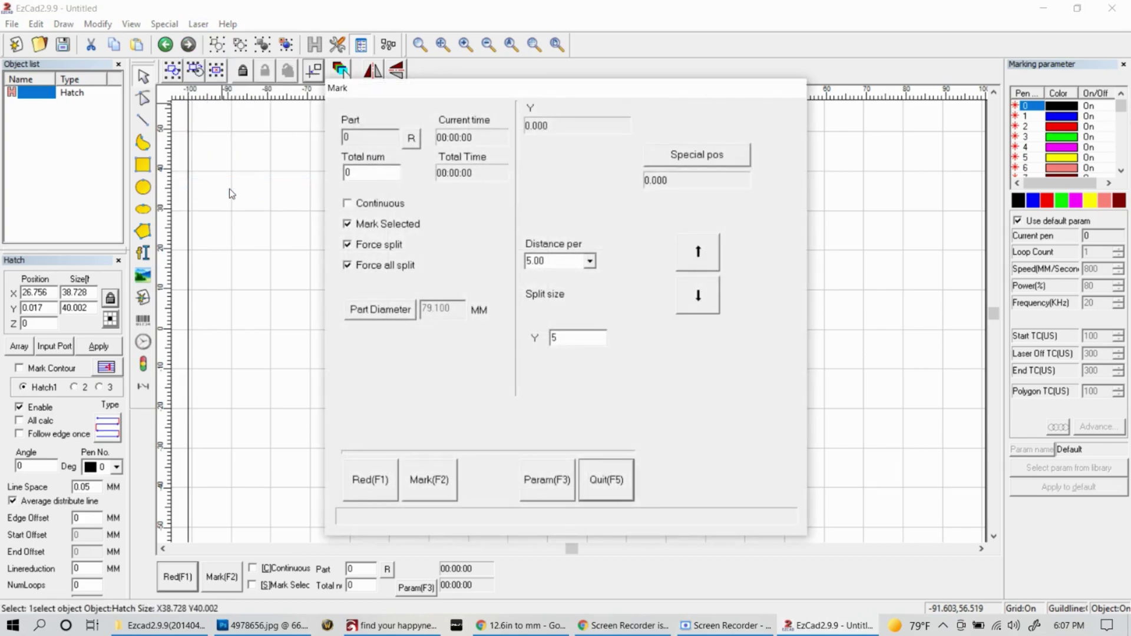
pyautogui.click(711, 261)
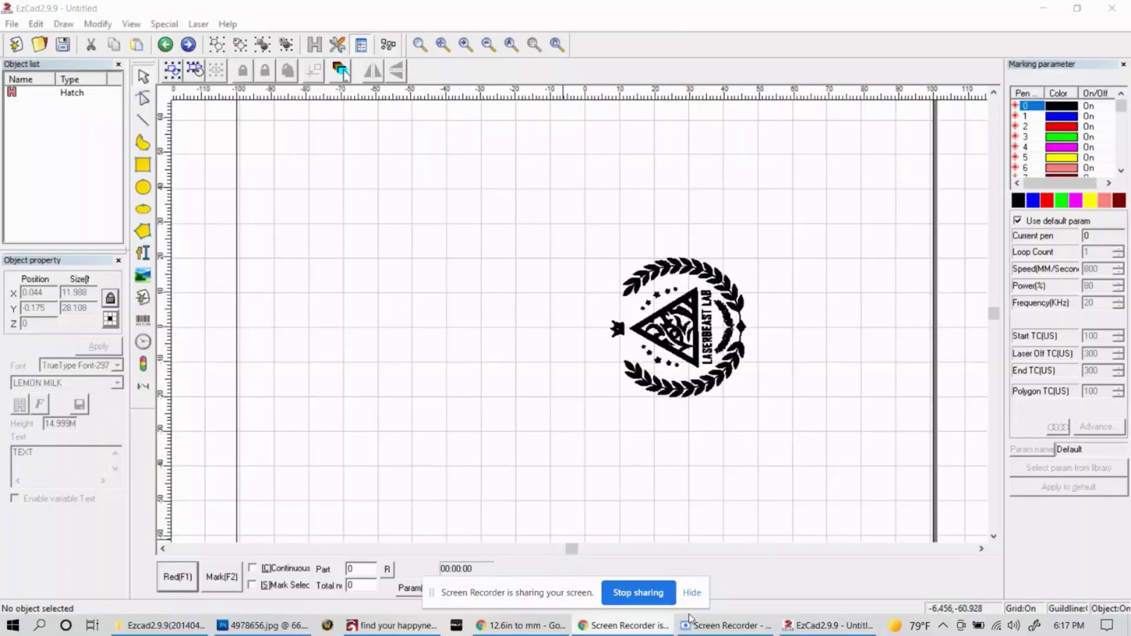
# Delete the hatched logo and place a new TEXT object in LEMON MILK font
pyautogui.click(692, 593)
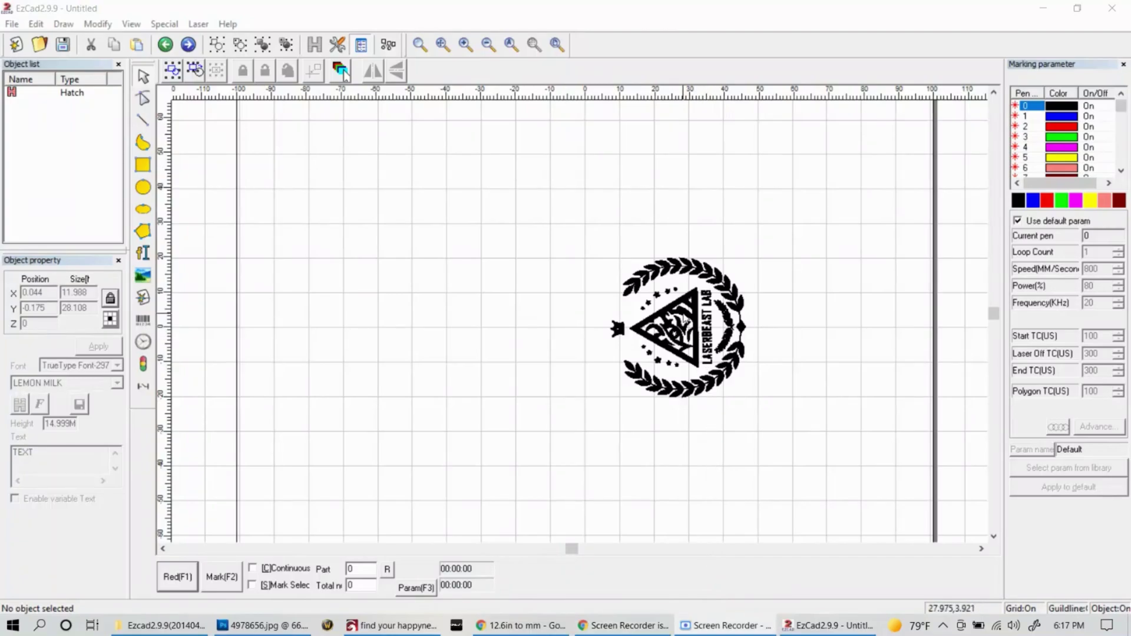
pyautogui.hotkey('ctrl', 'a')
pyautogui.press('Delete')
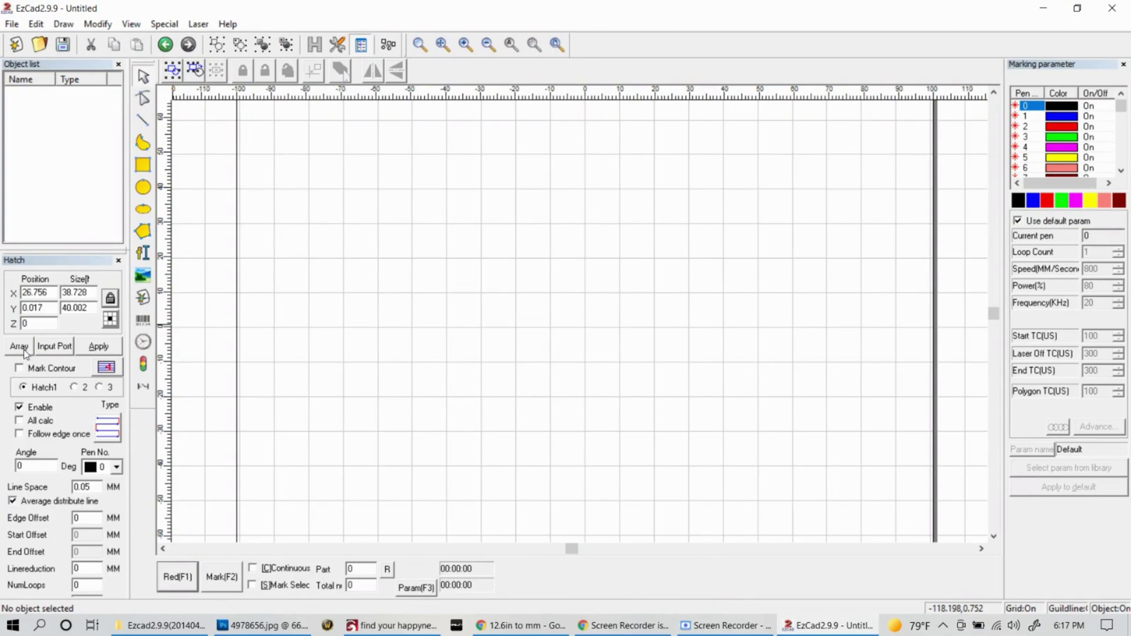
pyautogui.click(143, 252)
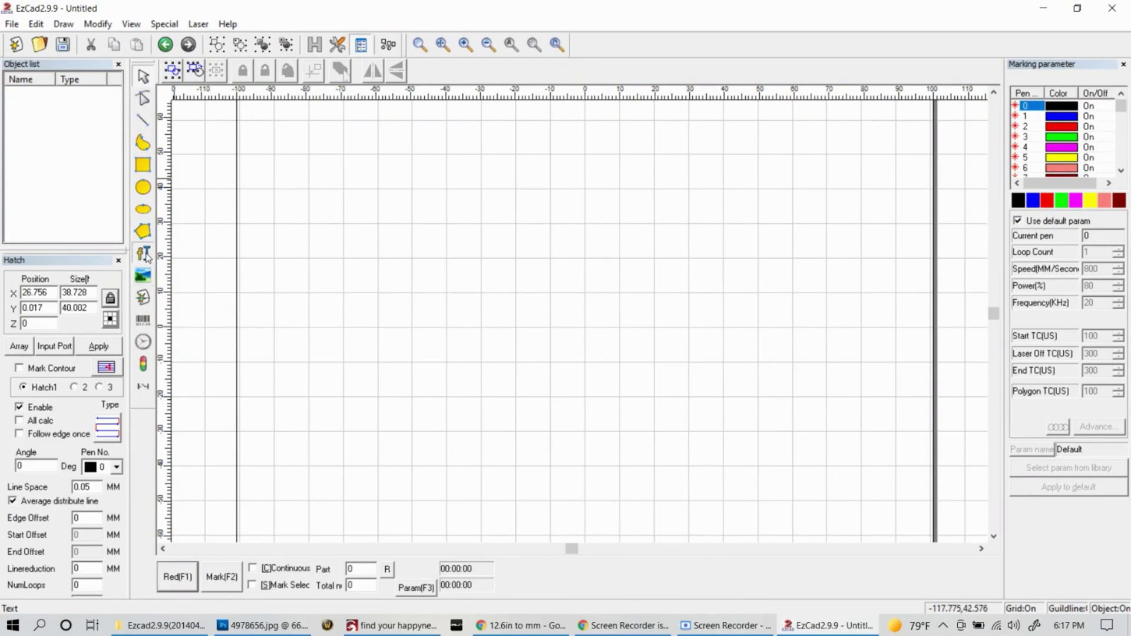
pyautogui.click(475, 346)
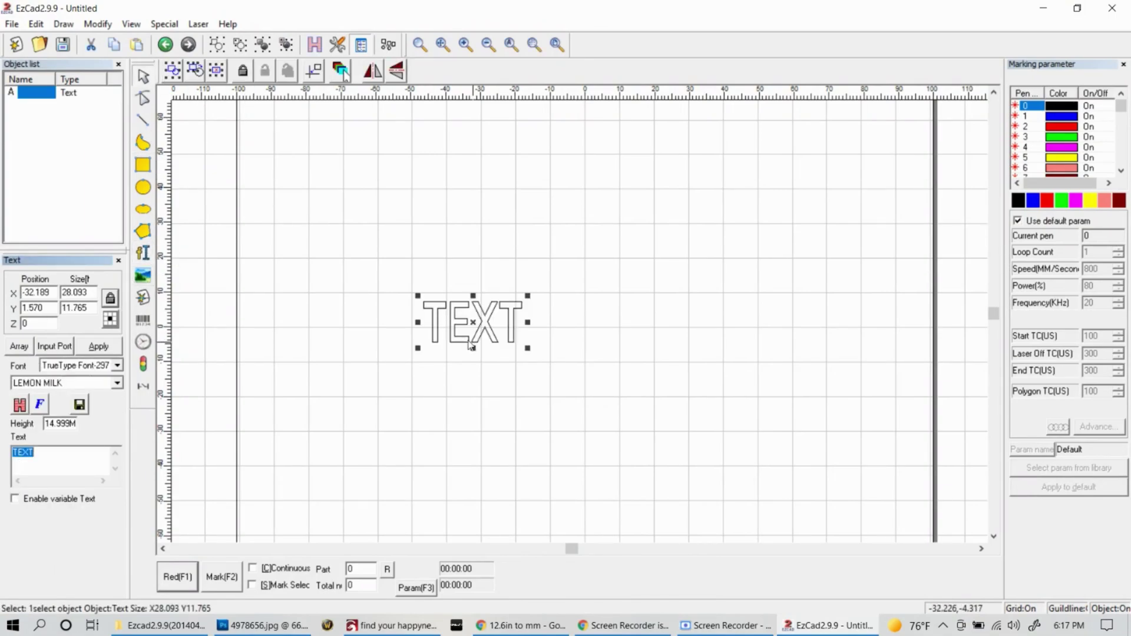
# Hatch the TEXT object and drag it to the canvas centre
pyautogui.click(20, 405)
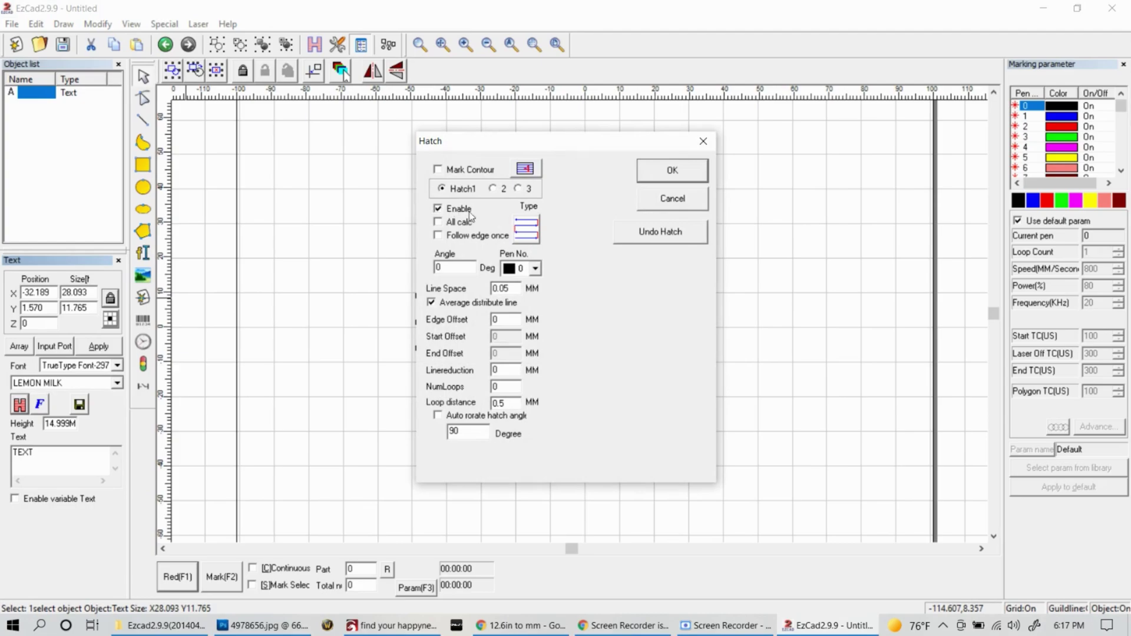
pyautogui.click(658, 173)
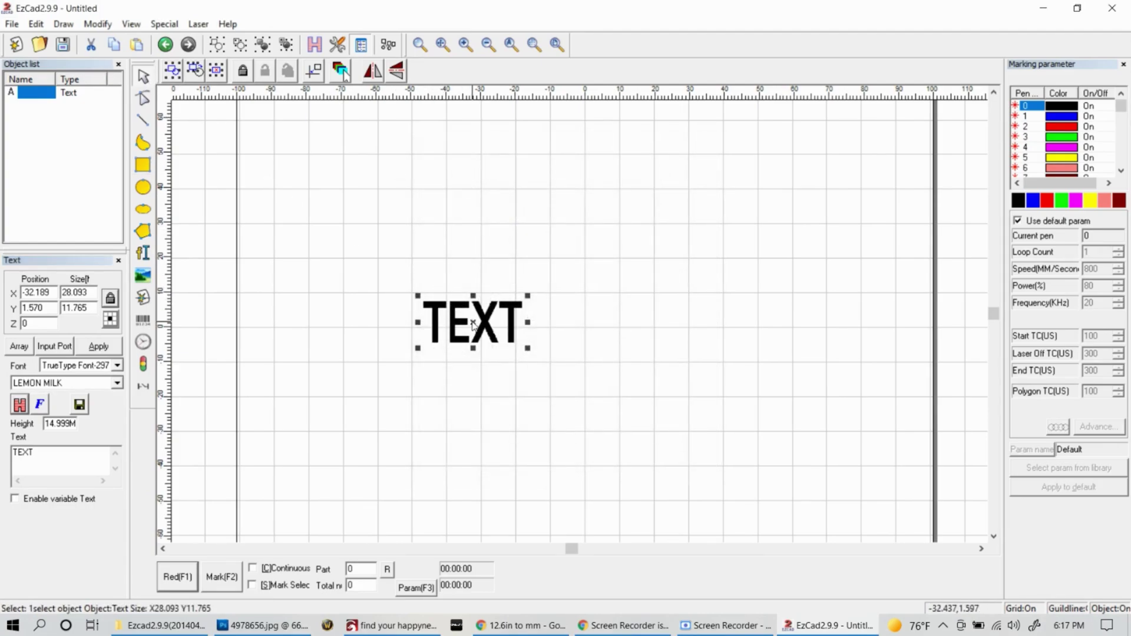
pyautogui.moveTo(473, 323); pyautogui.dragTo(585, 328)
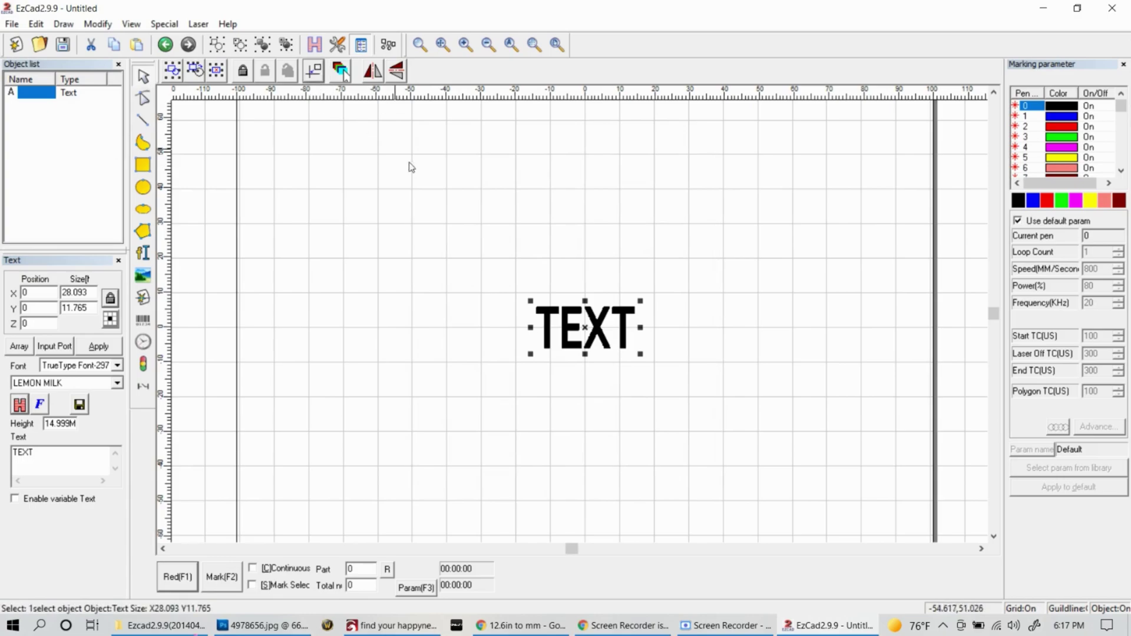
pyautogui.scroll(-4, 625, 339)
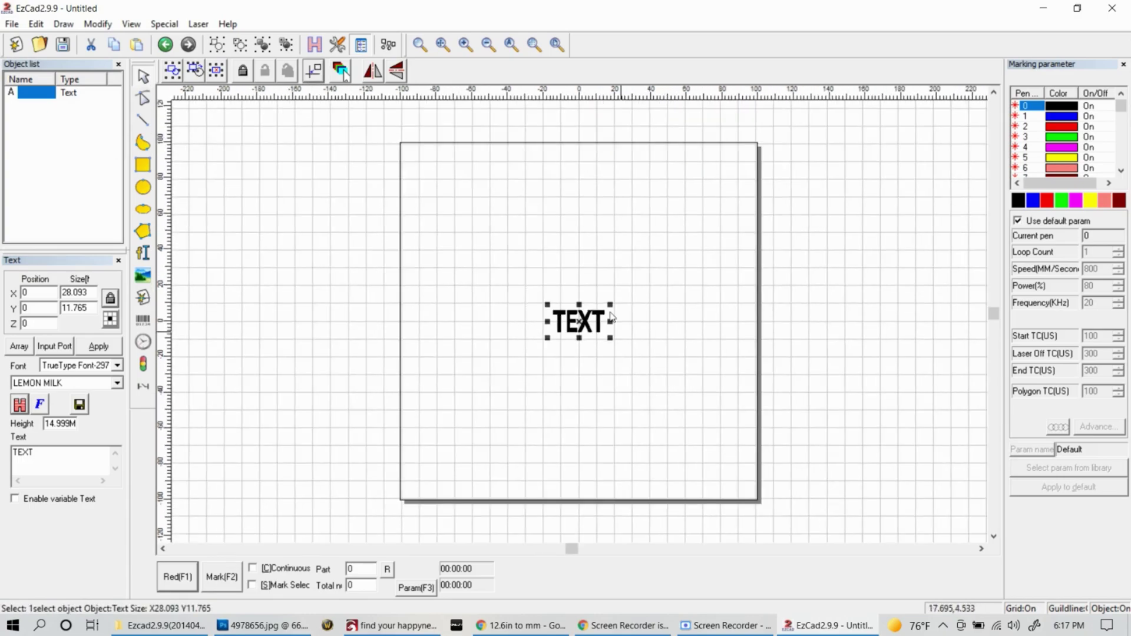
# Rotate the TEXT 90° to stand upright, then reselect it
pyautogui.click(611, 324)
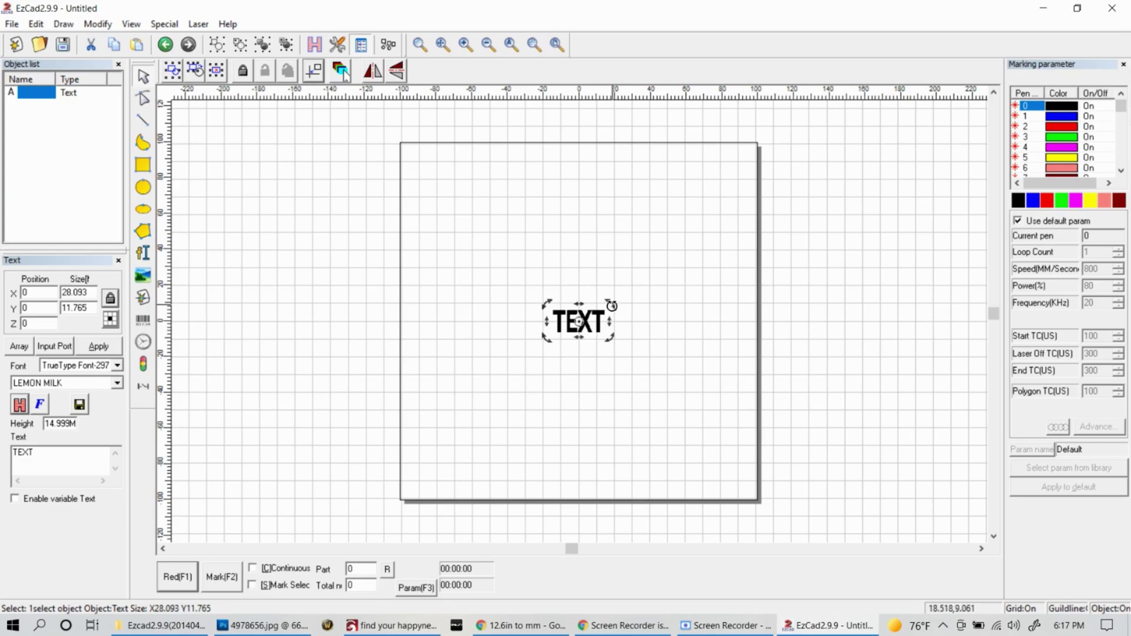
pyautogui.moveTo(611, 306); pyautogui.dragTo(545, 251)
pyautogui.scroll(6, 614, 398)
pyautogui.click(616, 400)
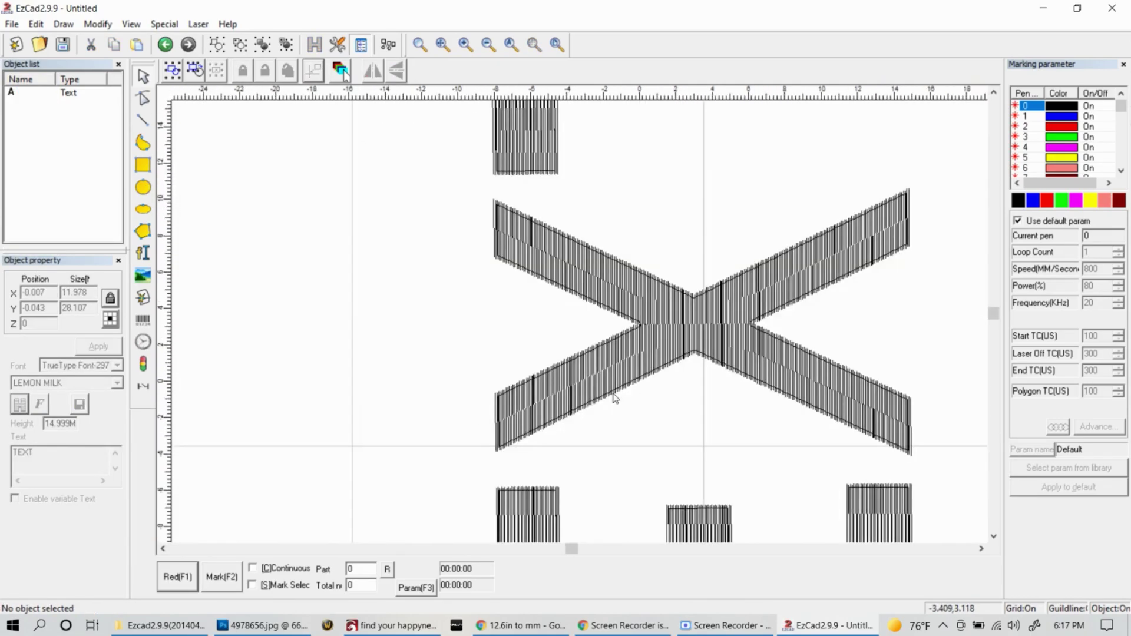
pyautogui.scroll(-4, 614, 398)
pyautogui.click(615, 398)
pyautogui.scroll(-1, 615, 398)
pyautogui.click(580, 294)
pyautogui.click(562, 268)
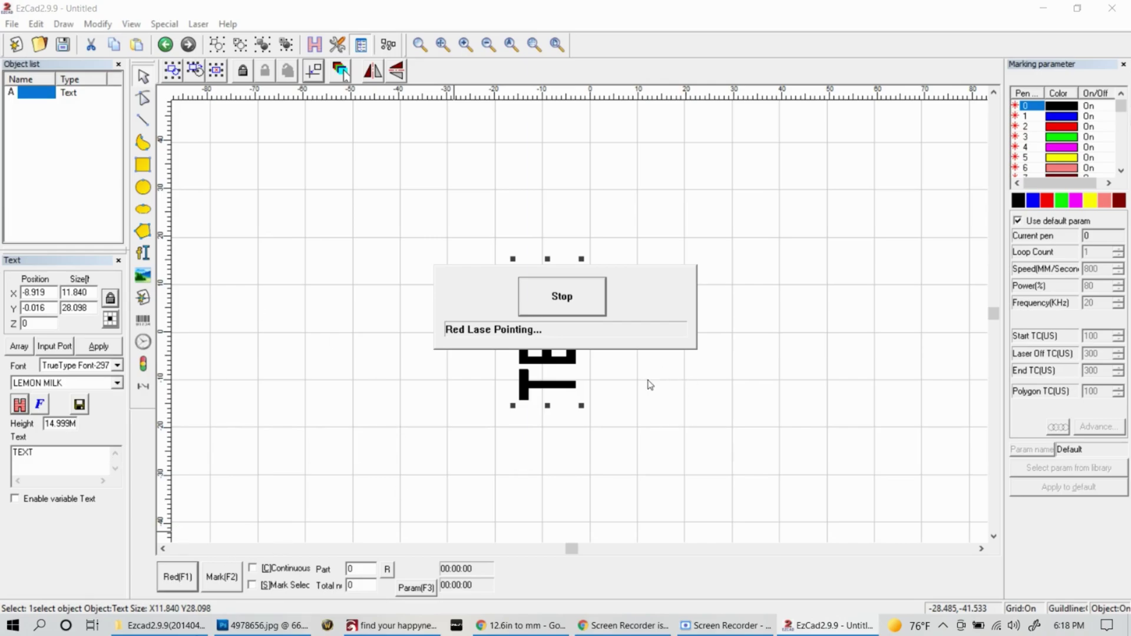
# Stop the red light and open RotateTextMark with an 85.700 mm part diameter
pyautogui.click(561, 297)
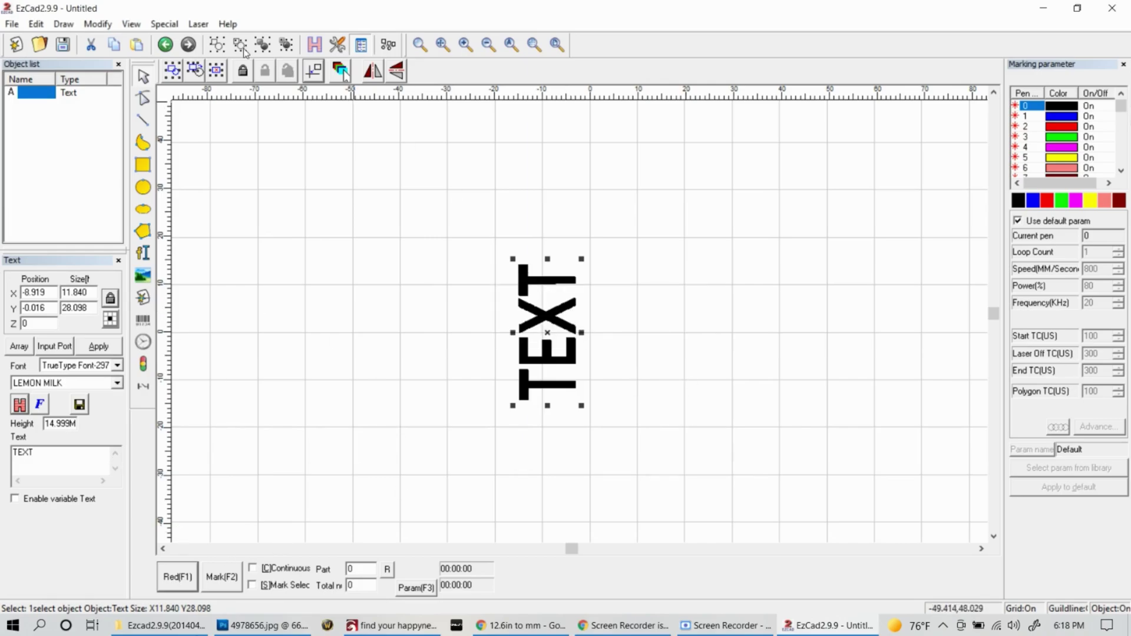
pyautogui.click(197, 26)
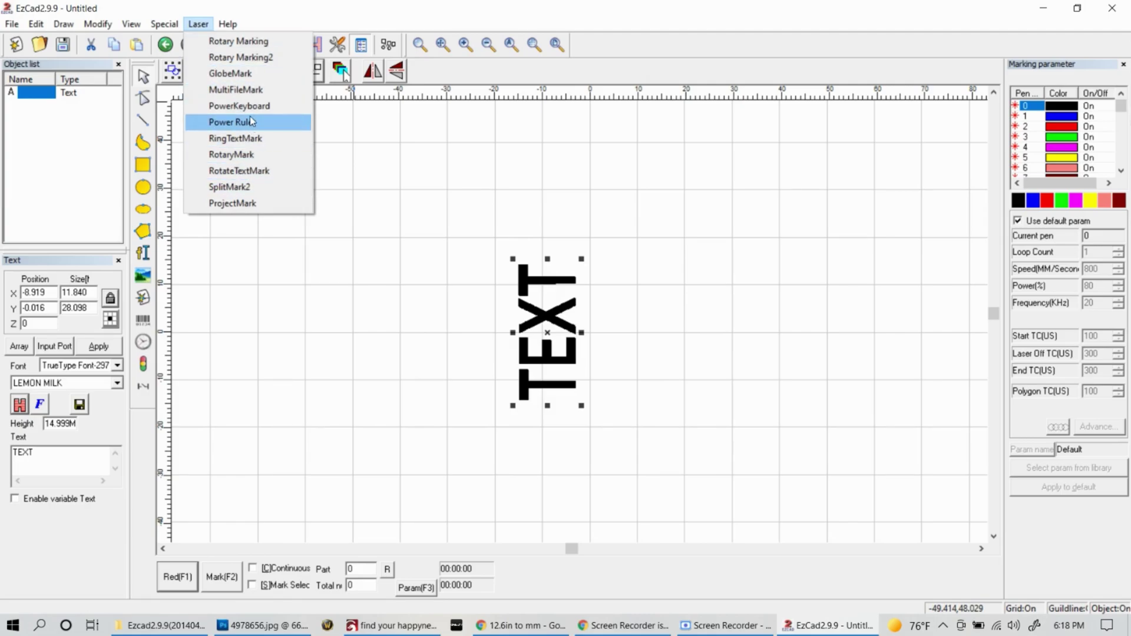
pyautogui.click(254, 170)
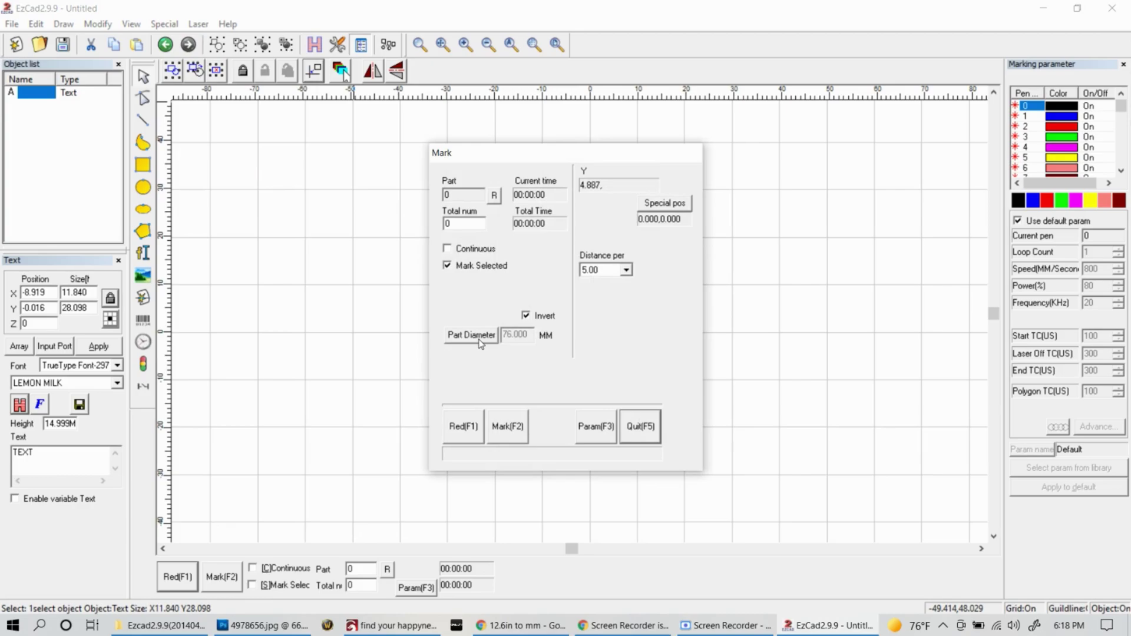
pyautogui.click(480, 337)
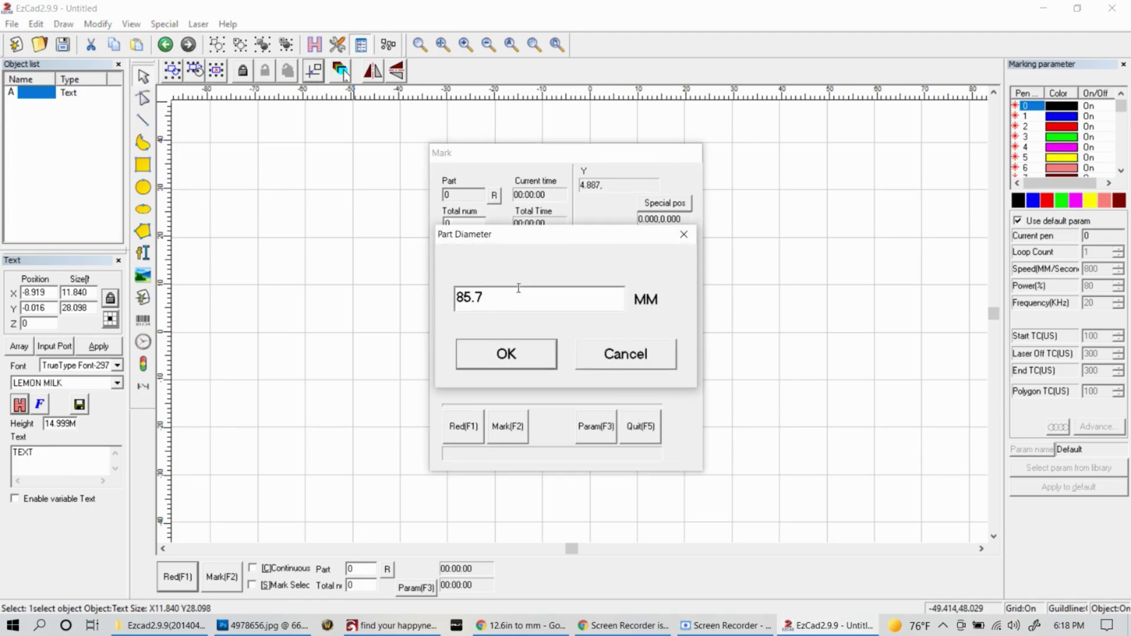
pyautogui.click(495, 367)
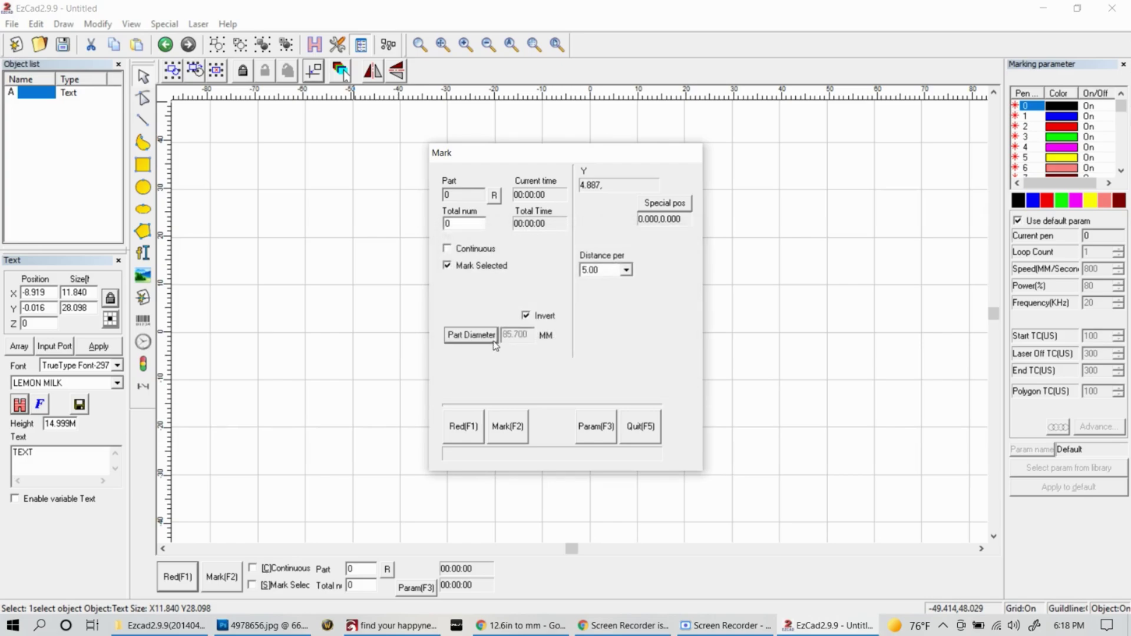